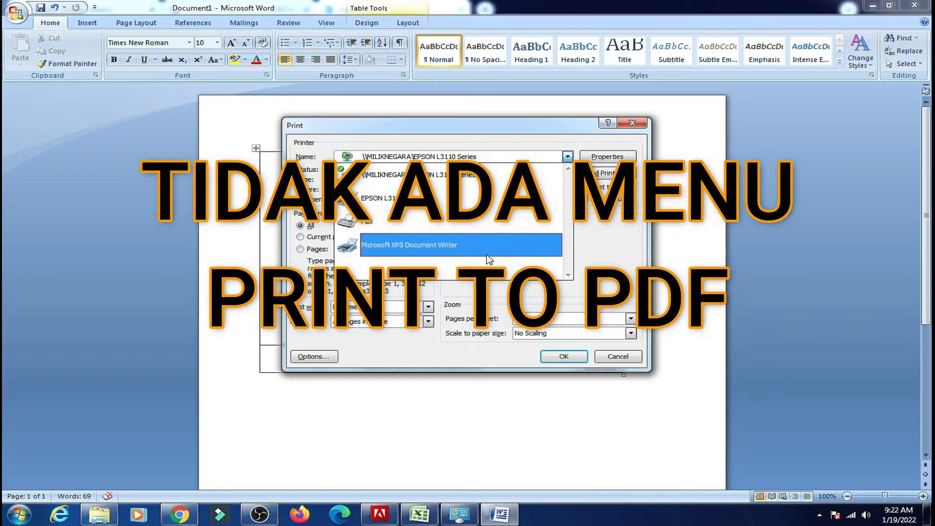
# Close the Print dialog and open Windows Devices and Printers.
pyautogui.click(632, 124)
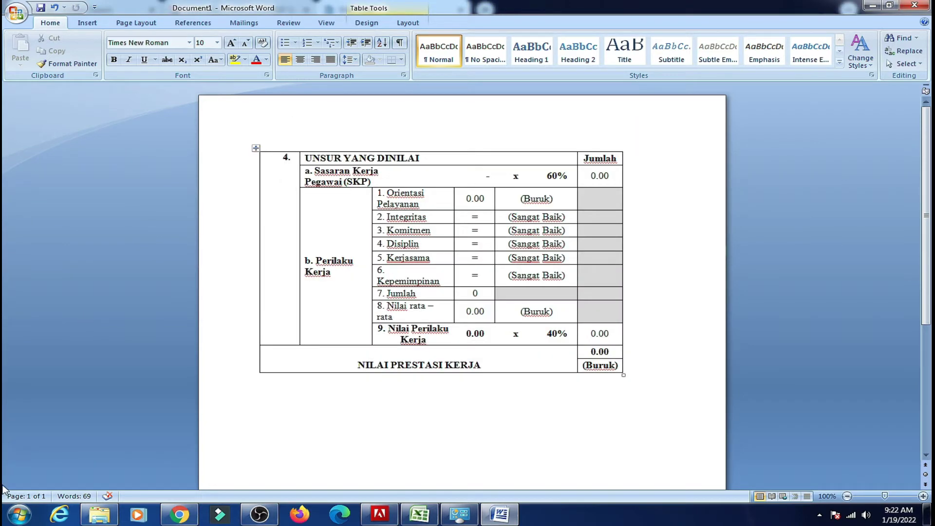
pyautogui.click(501, 408)
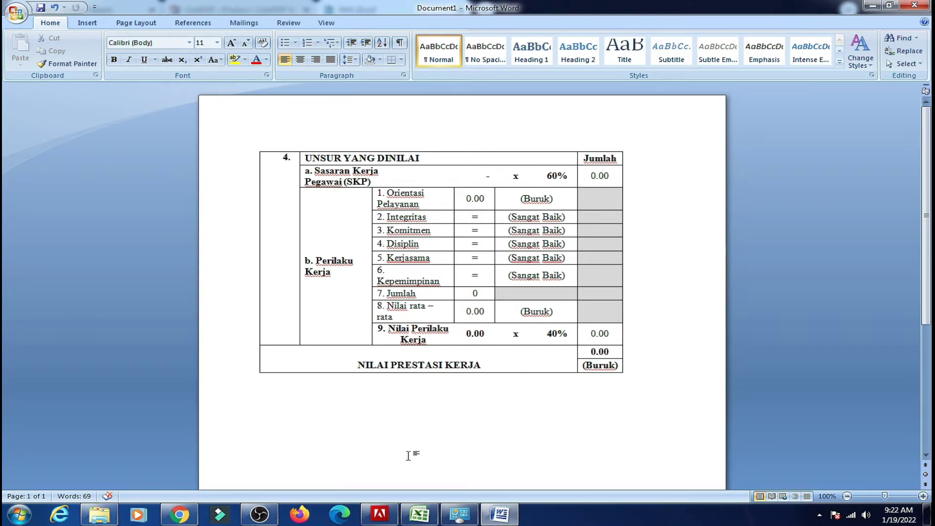
pyautogui.press('super')
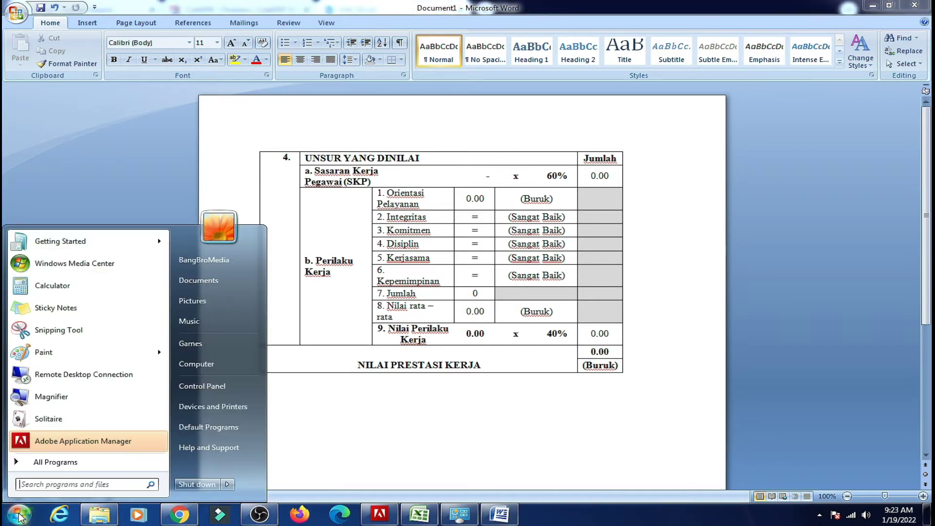
pyautogui.click(210, 406)
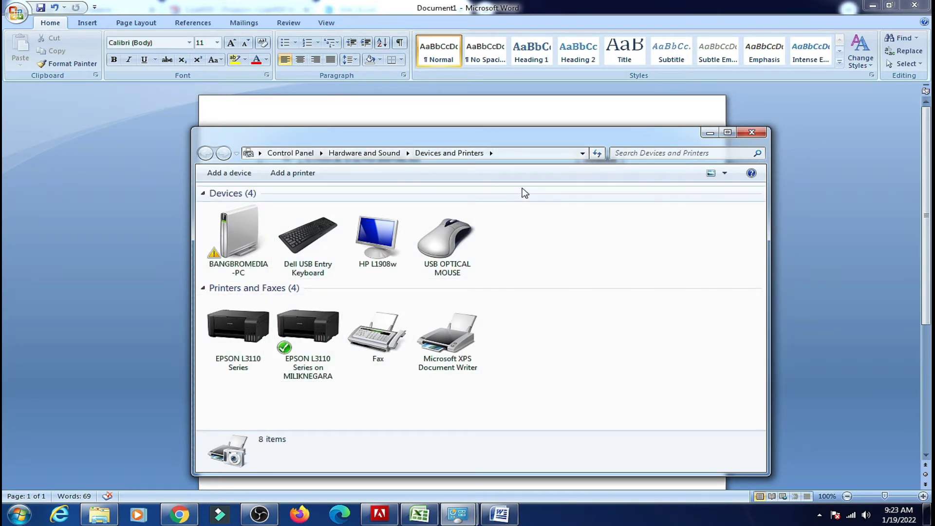
# Start adding a local printer that uses the existing port LPT1: (Printer Port).
pyautogui.click(290, 173)
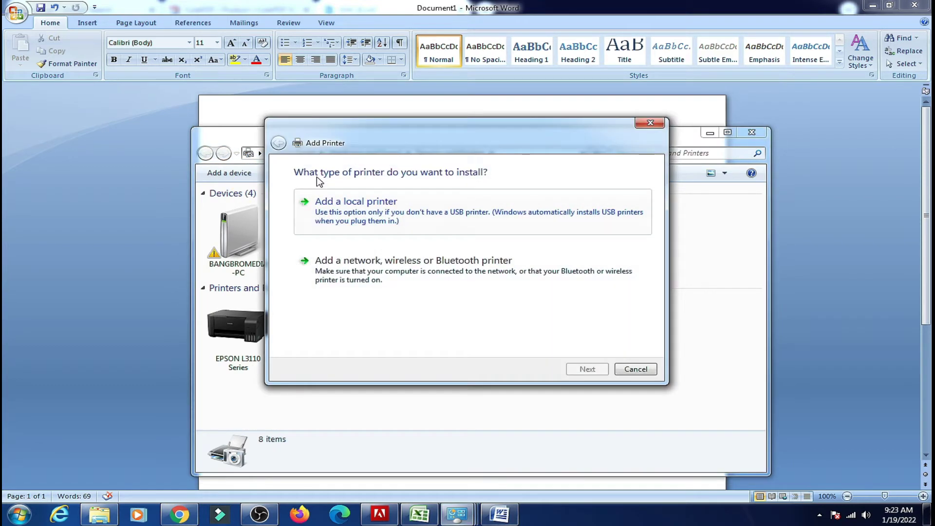
pyautogui.click(400, 223)
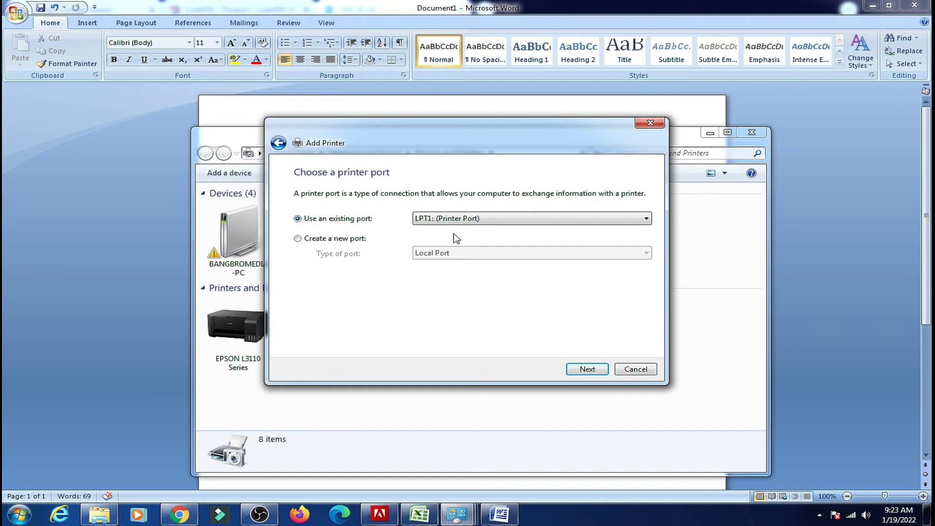
pyautogui.click(589, 369)
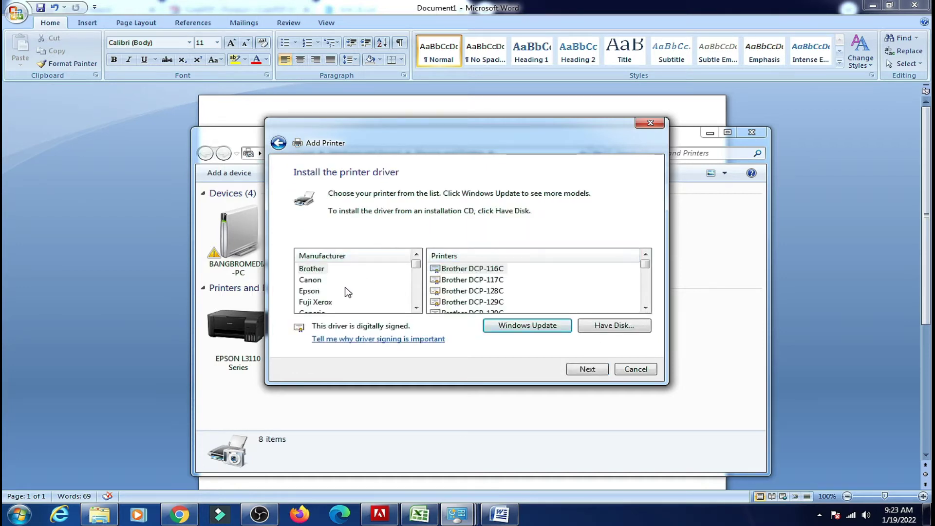
# Check the Microsoft entries in the printer driver list for a PDF printer, and cancel adding the printer.
pyautogui.click(320, 294)
pyautogui.scroll(-2, 341, 297)
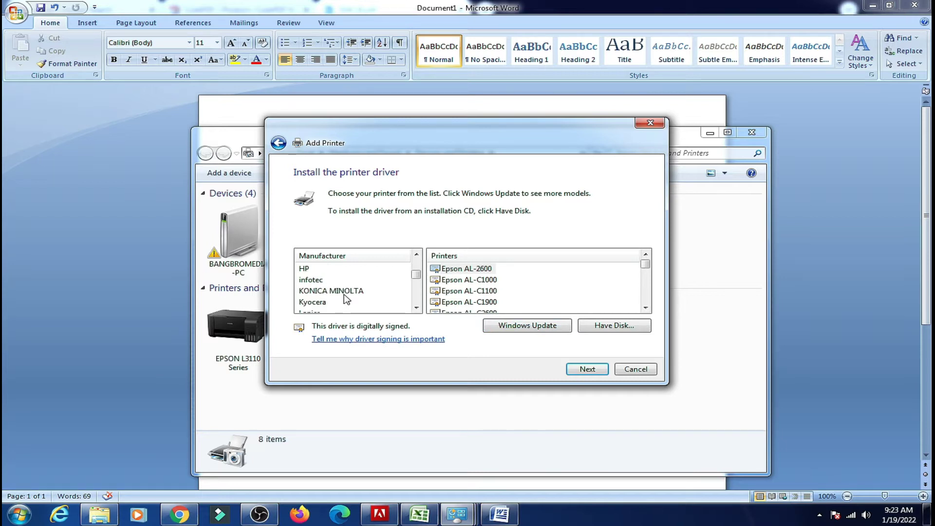
pyautogui.scroll(-1, 345, 298)
pyautogui.click(323, 302)
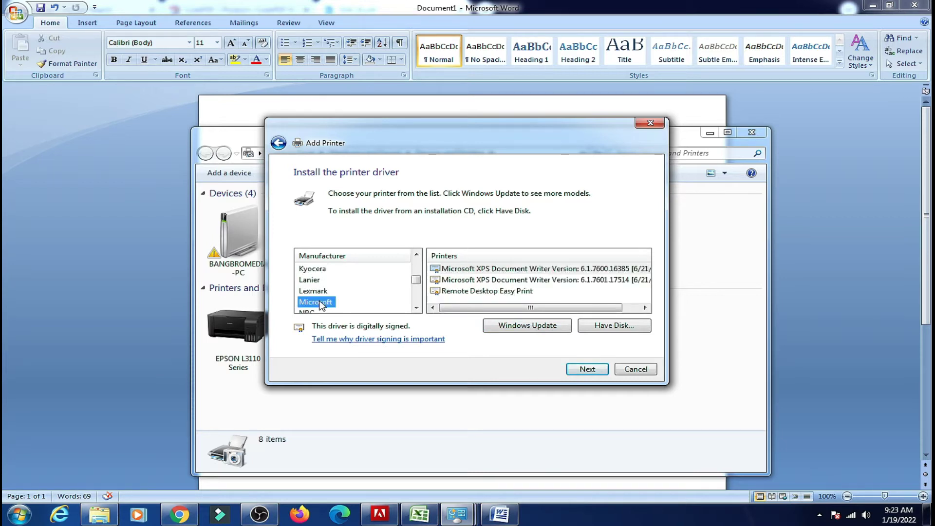
pyautogui.click(535, 291)
pyautogui.press('Right')
pyautogui.press('Left')
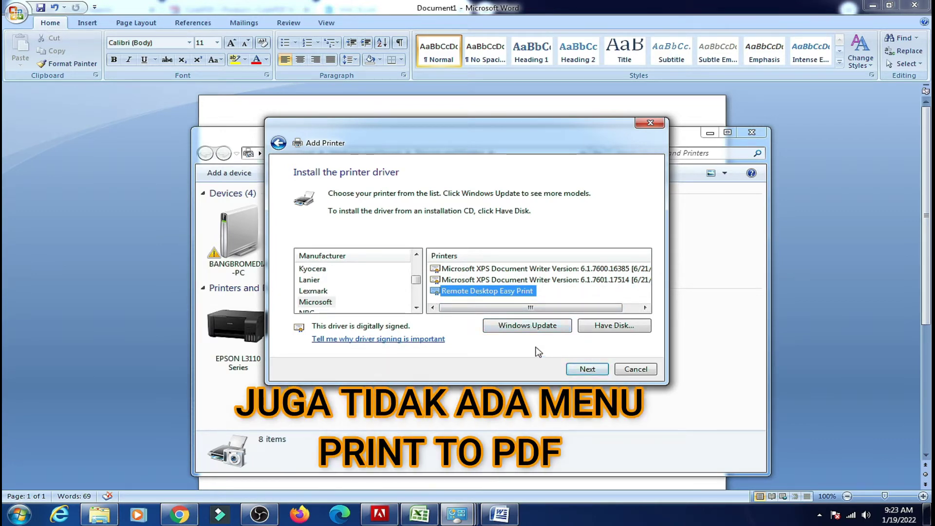
pyautogui.click(636, 368)
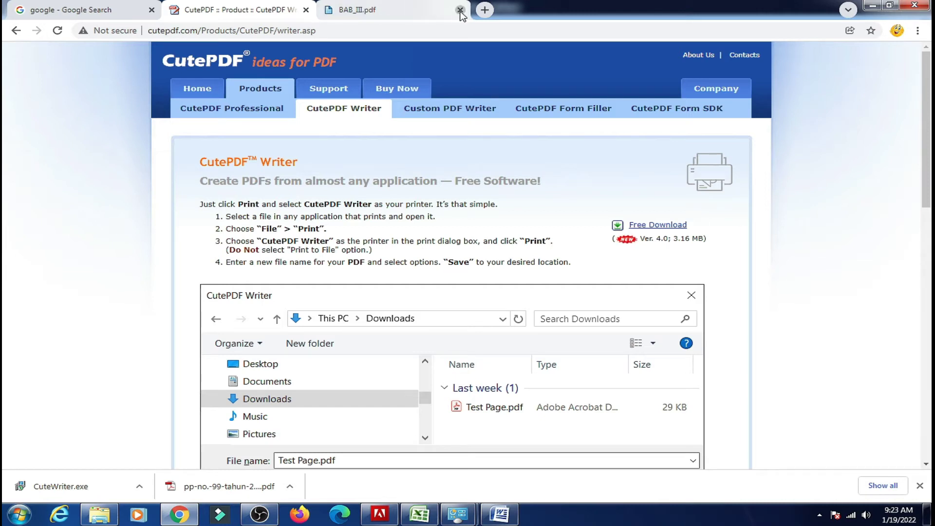
# In Chrome, close the BAB_III.pdf tab, run the downloaded CuteWriter.exe installer and accept its license agreement.
pyautogui.click(461, 9)
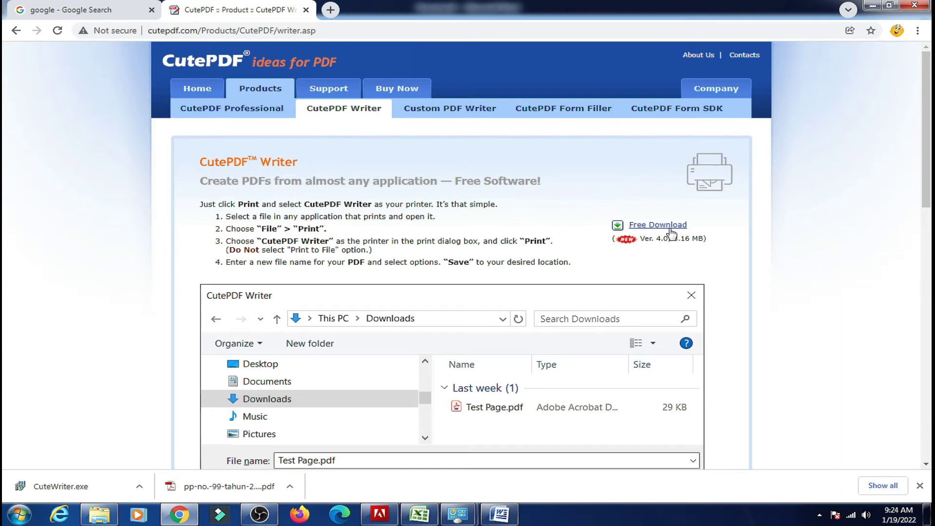
pyautogui.click(82, 489)
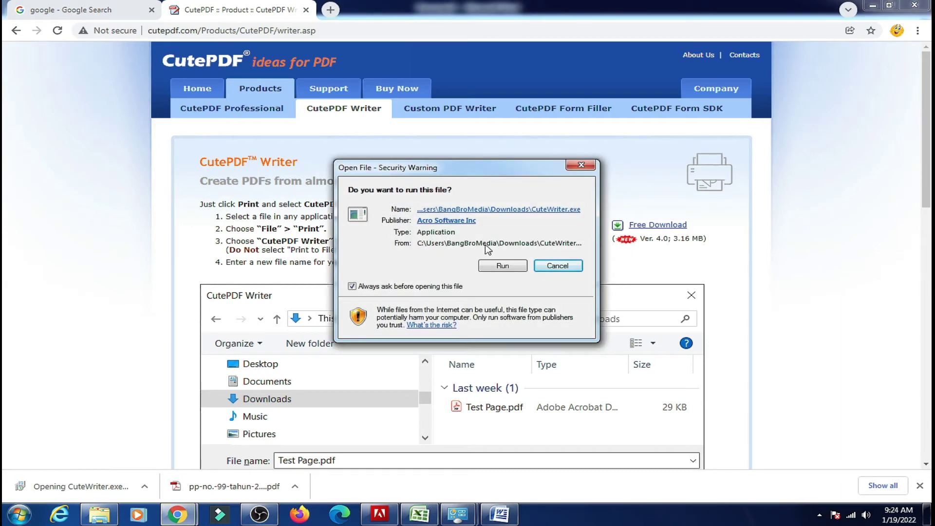
pyautogui.click(508, 269)
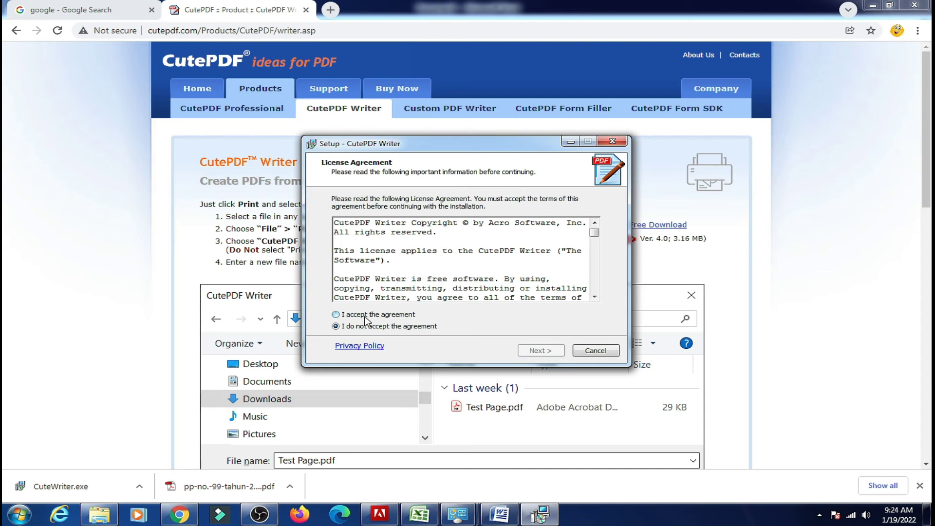
pyautogui.click(365, 319)
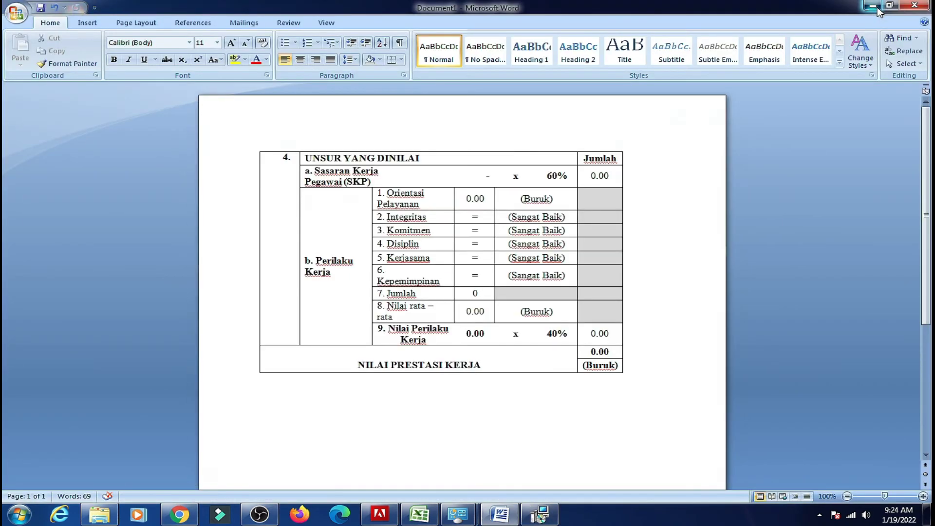
# Minimize the other open windows so only the CutePDF Writer setup remains on the desktop, and reposition the setup window.
pyautogui.click(878, 9)
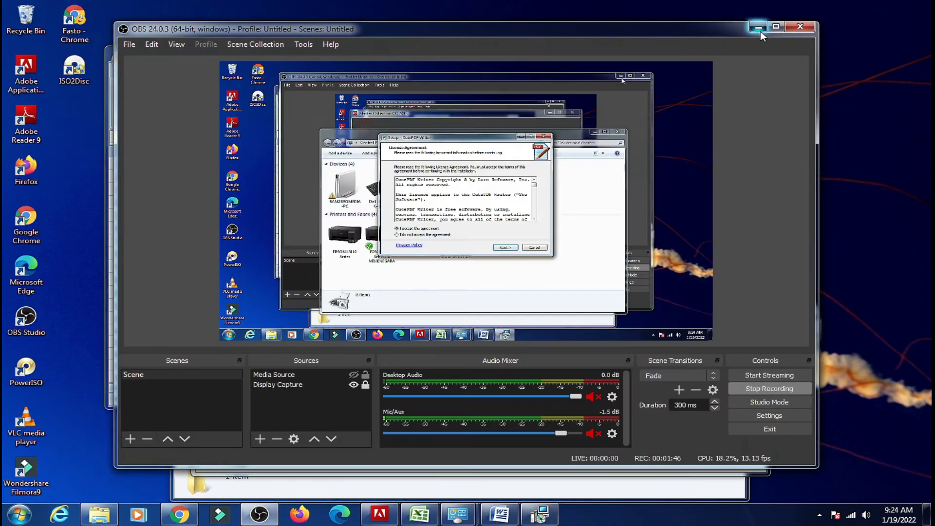
pyautogui.click(759, 27)
pyautogui.click(739, 54)
pyautogui.click(715, 132)
pyautogui.click(626, 96)
pyautogui.click(626, 96)
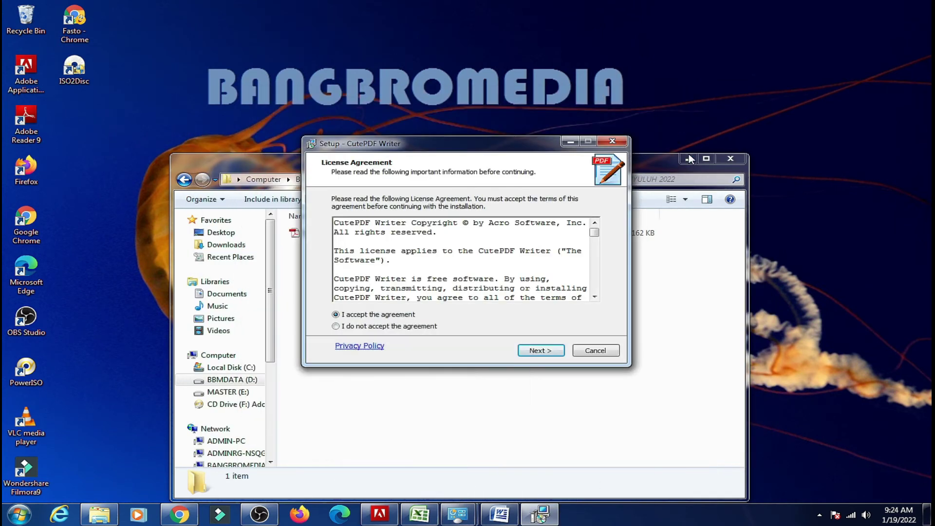
pyautogui.click(689, 159)
pyautogui.moveTo(511, 154); pyautogui.dragTo(481, 141)
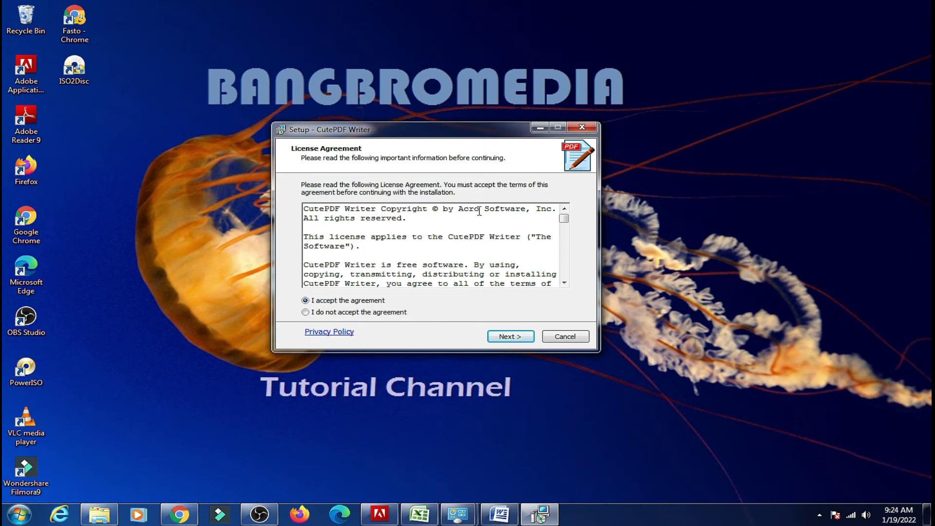
# Install CutePDF Writer together with the free PS2PDF converter, and skim the usage instructions on its support page.
pyautogui.click(510, 336)
pyautogui.click(520, 337)
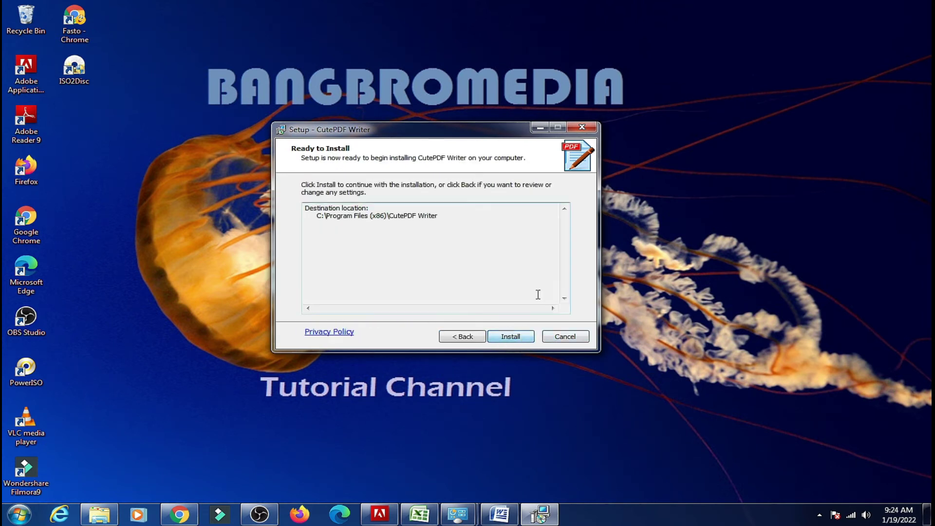
pyautogui.click(524, 339)
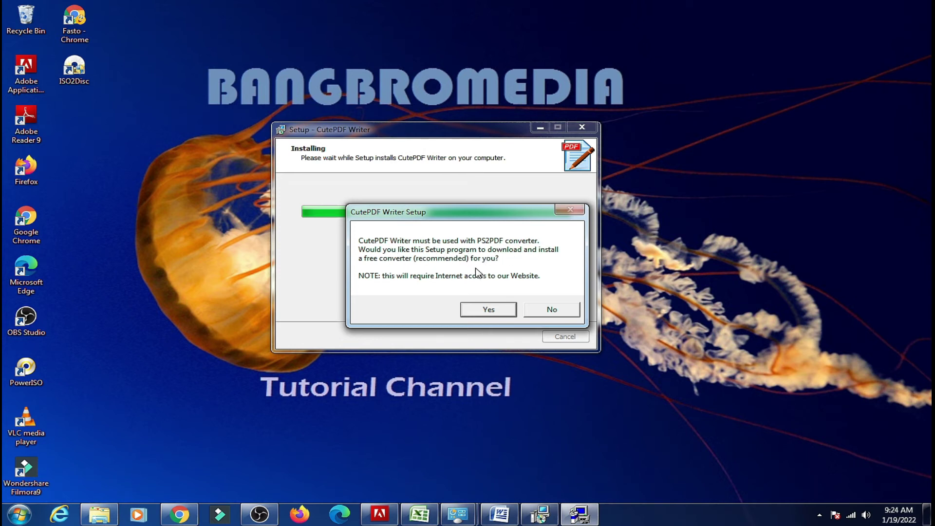
pyautogui.click(488, 311)
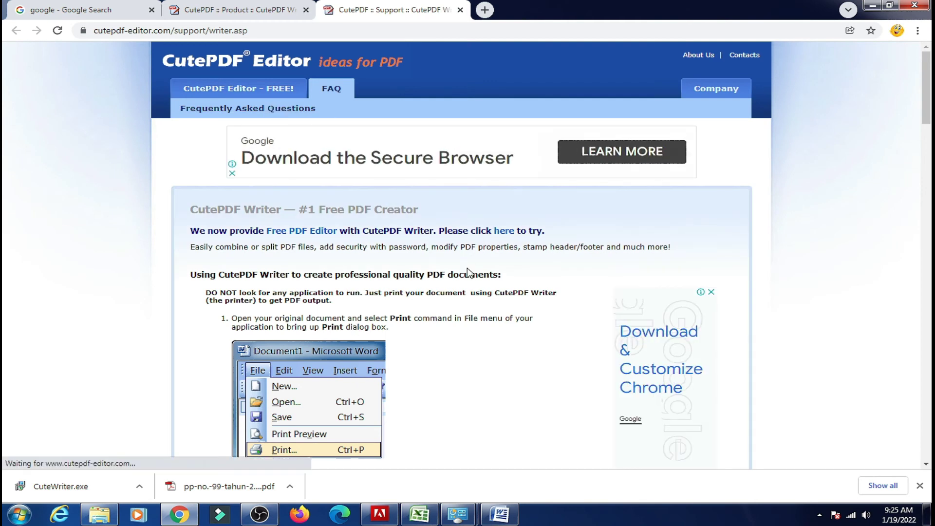
pyautogui.scroll(-5, 466, 265)
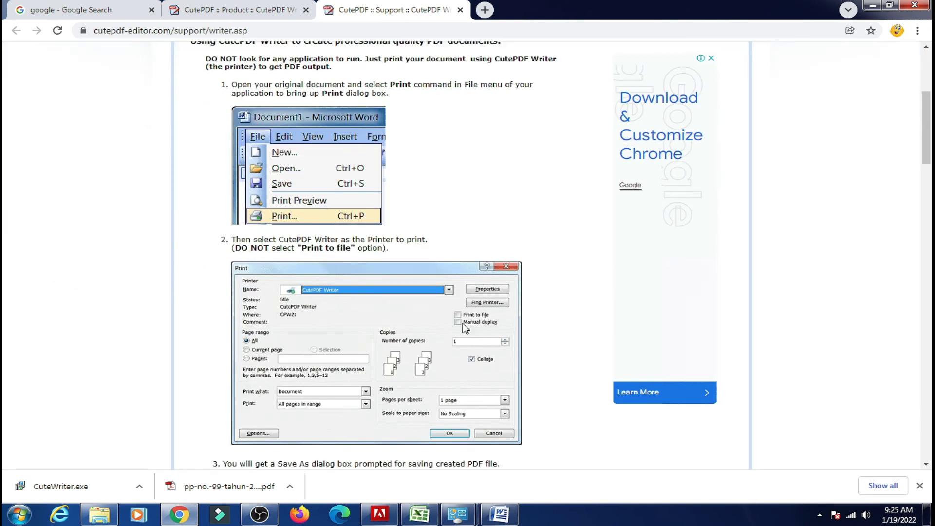
# Switch to Document1 in Word and choose CutePDF Writer as the printer for it.
pyautogui.click(499, 513)
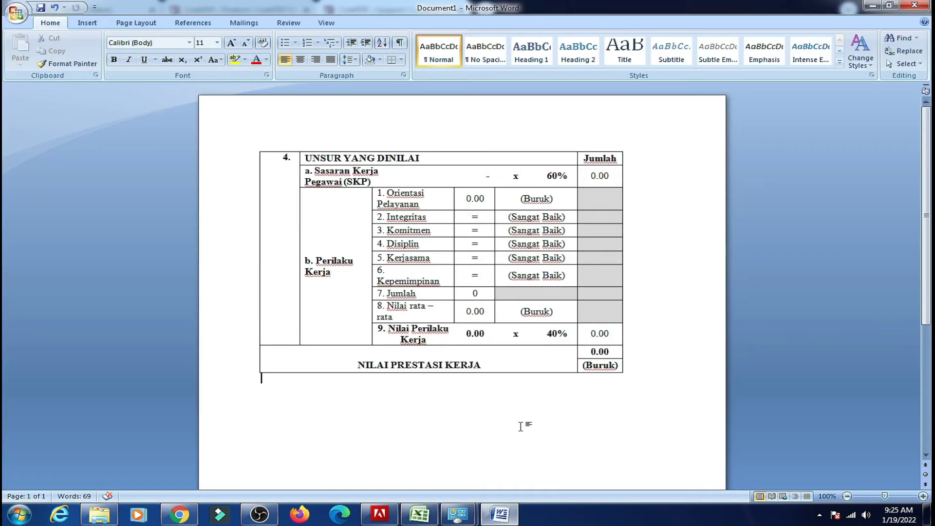
pyautogui.click(16, 13)
pyautogui.moveTo(71, 142)
pyautogui.click(43, 142)
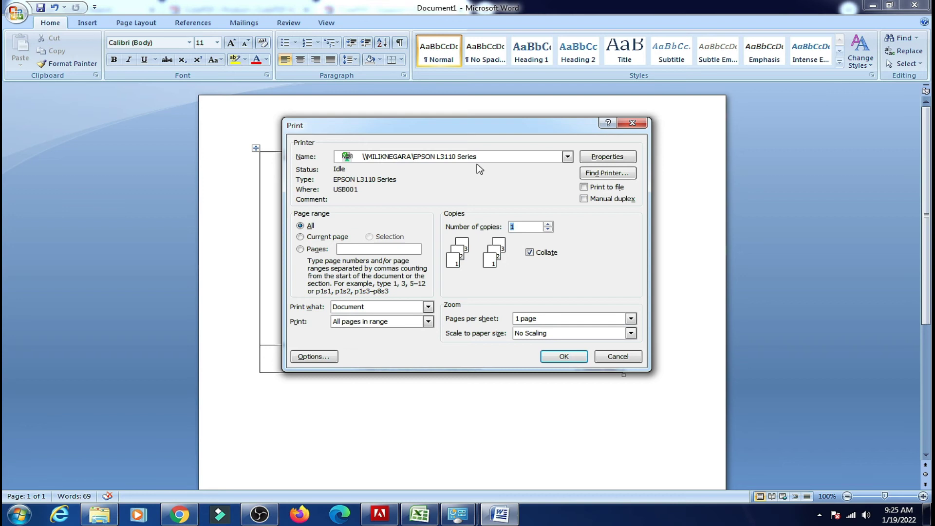
pyautogui.click(477, 156)
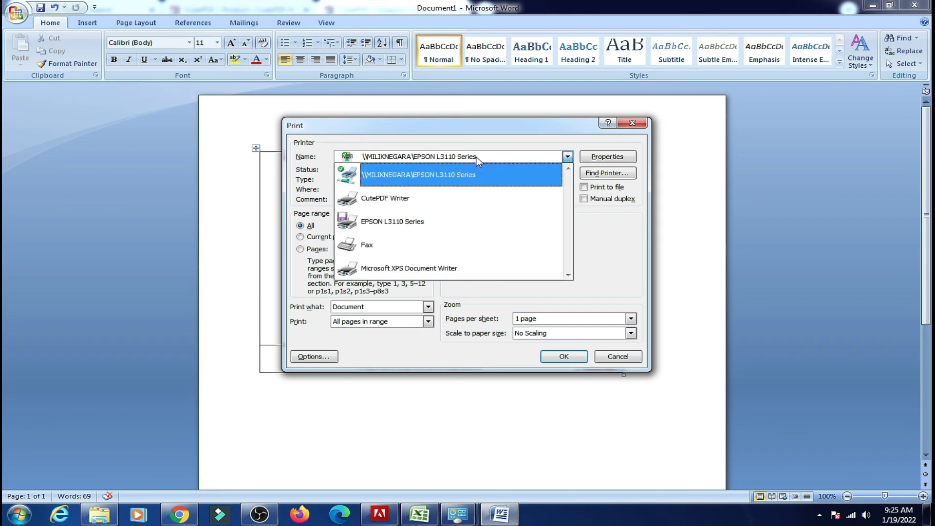
pyautogui.click(454, 204)
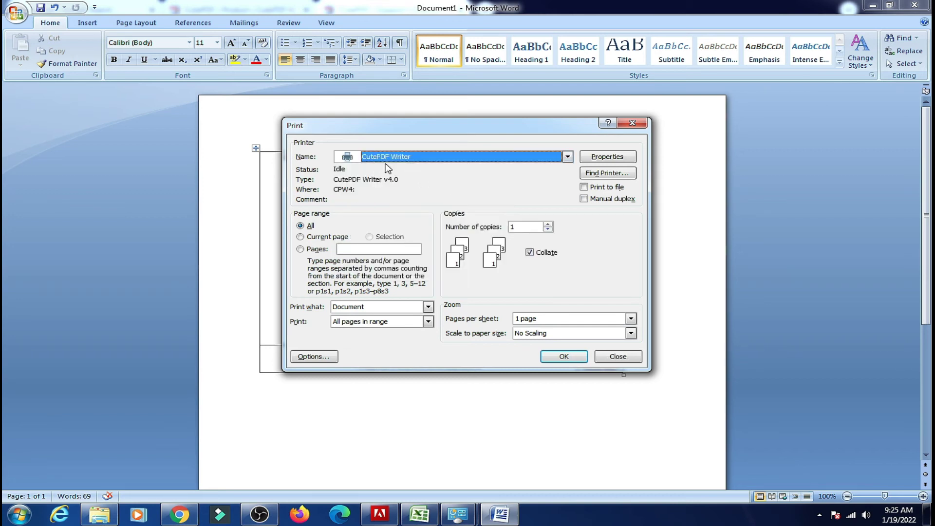
# Print the document to a PDF file named Penilaian in the Documents library.
pyautogui.click(574, 358)
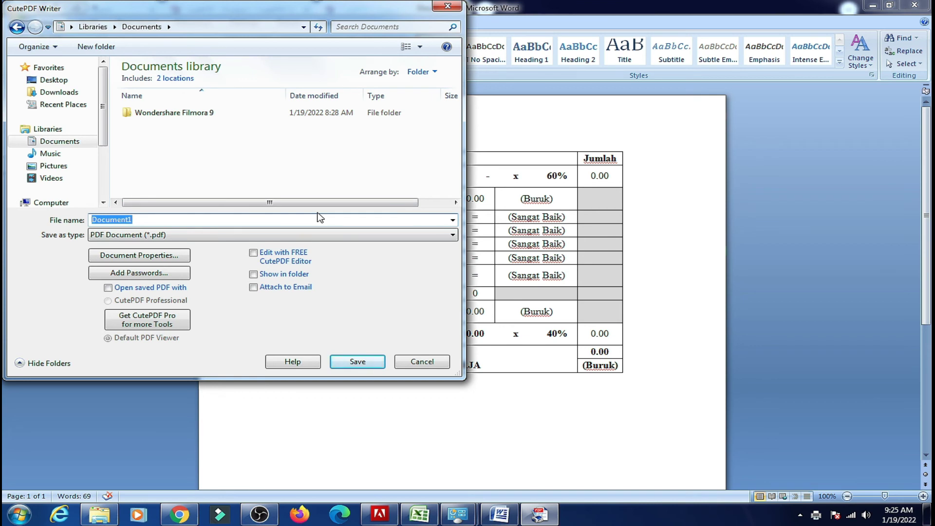
pyautogui.write('Penilaian')
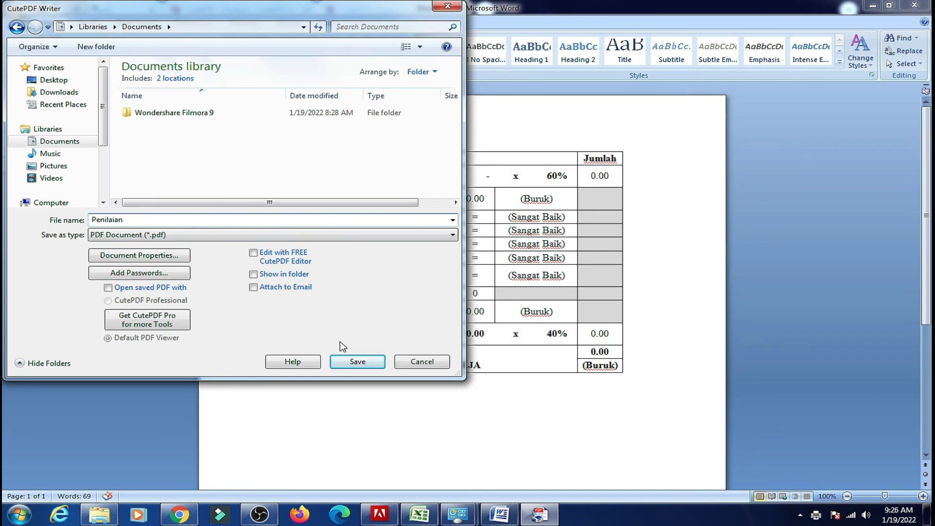
pyautogui.click(349, 360)
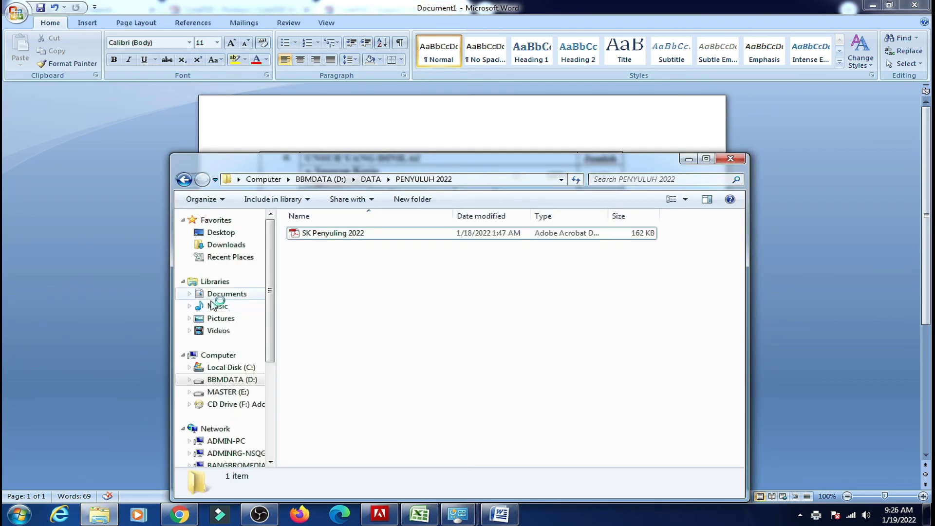
# Open the Penilaian PDF from the Documents library to check it, close it and return to the Word document.
pyautogui.click(229, 295)
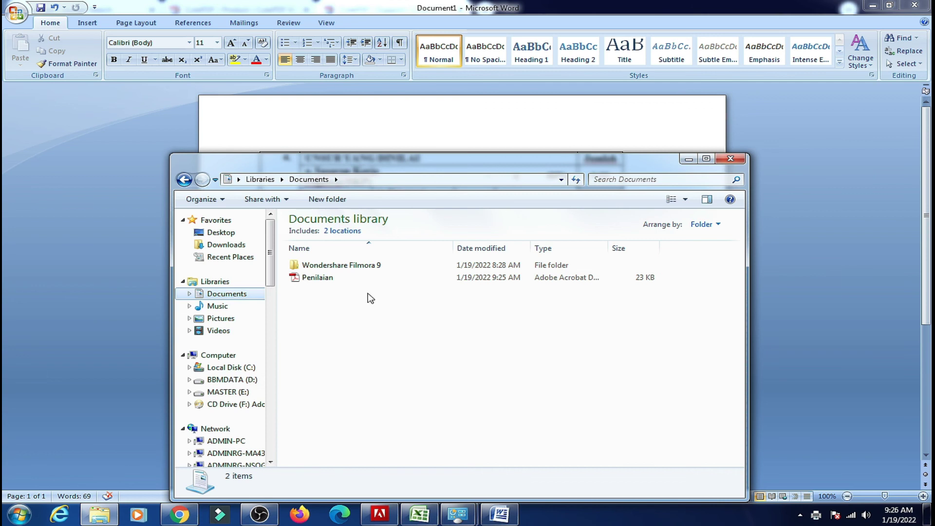
pyautogui.click(324, 279)
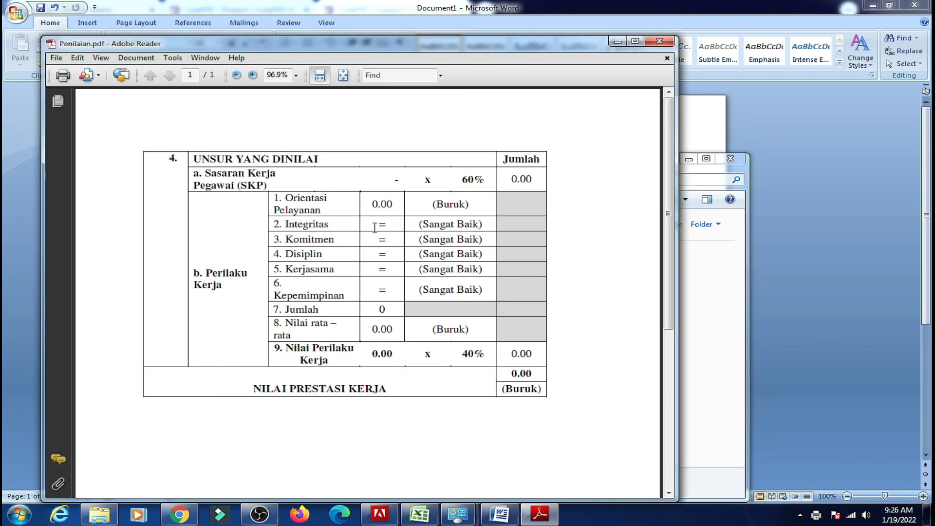
pyautogui.click(660, 41)
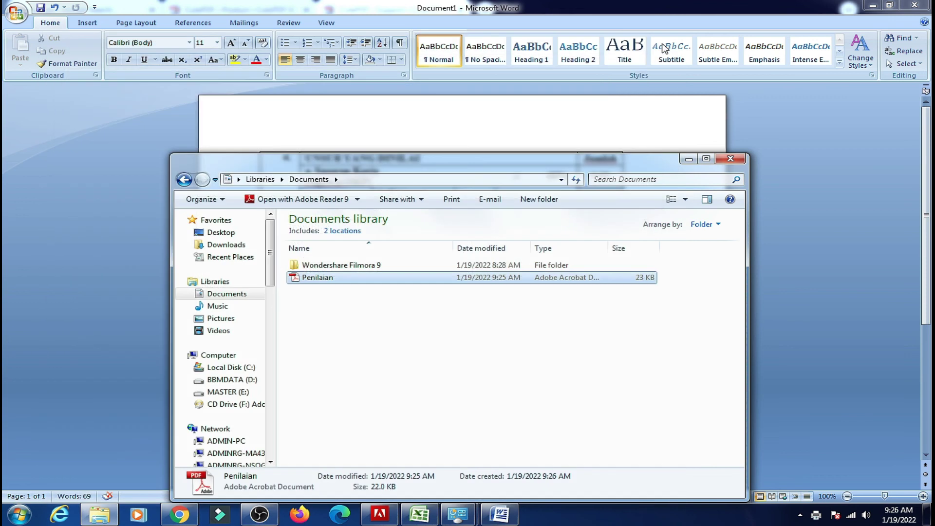
pyautogui.click(514, 141)
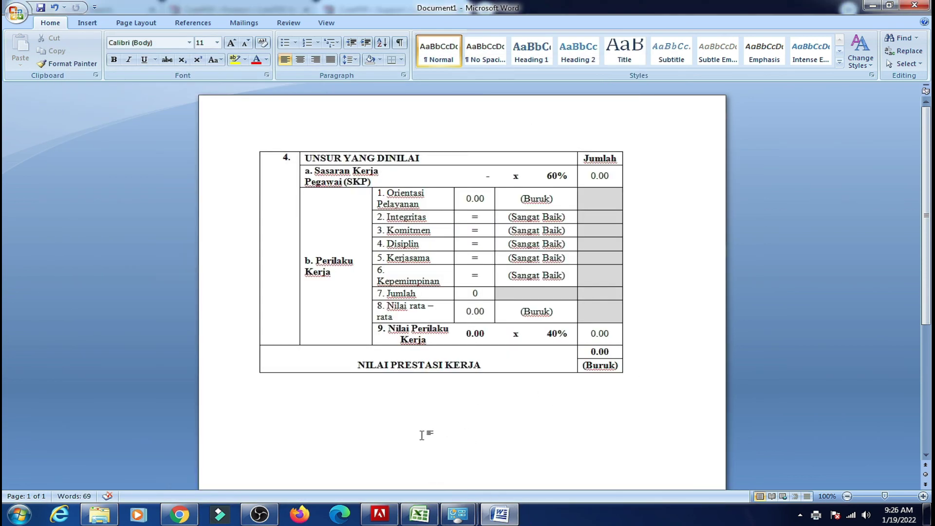
pyautogui.moveTo(261, 517)
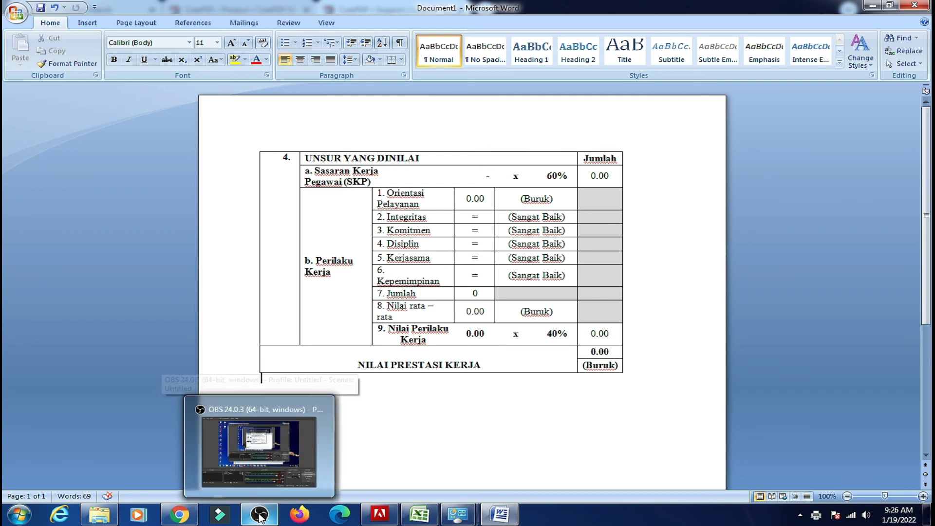